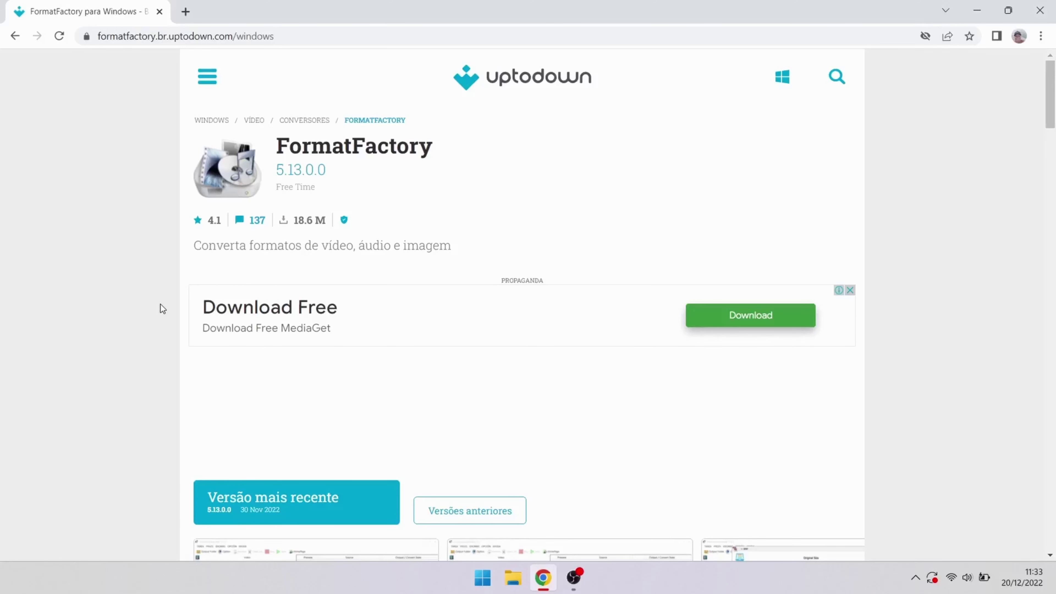
Step: Download the latest version of FormatFactory for Windows from the Uptodown page
{"action": "left_click", "coordinate": [297, 495]}
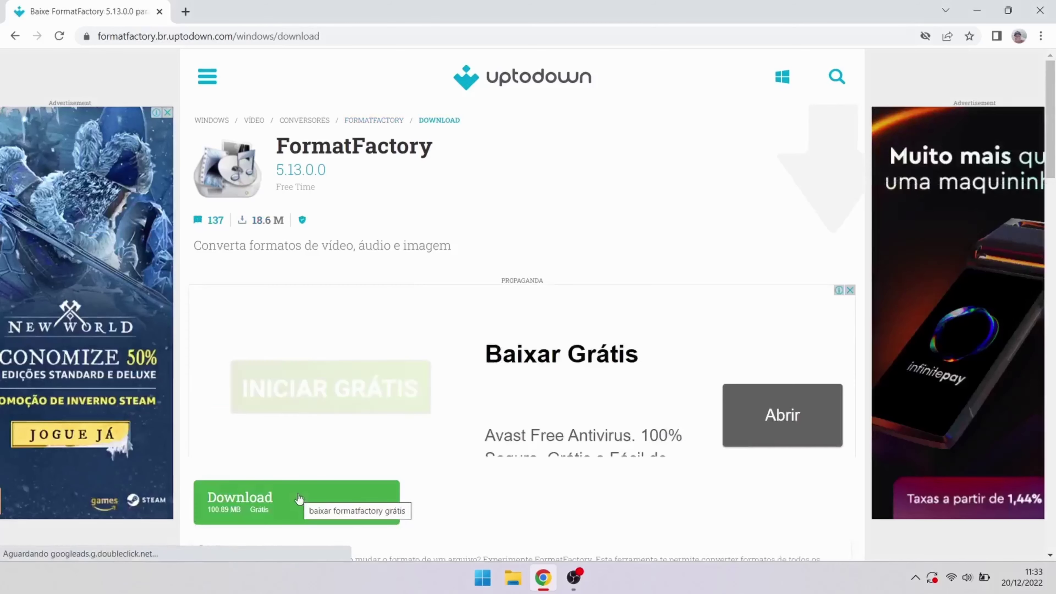
{"action": "left_click", "coordinate": [270, 508]}
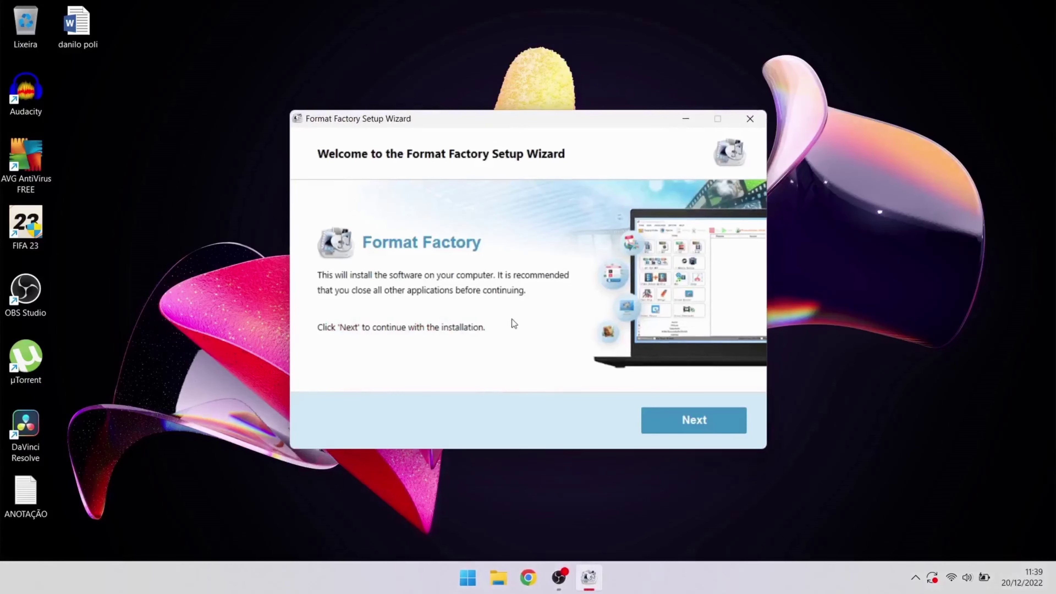
Step: Accept the Format Factory license agreement and keep the install folder C:\Program Files (x86)\FormatFactory
{"action": "left_click", "coordinate": [691, 425]}
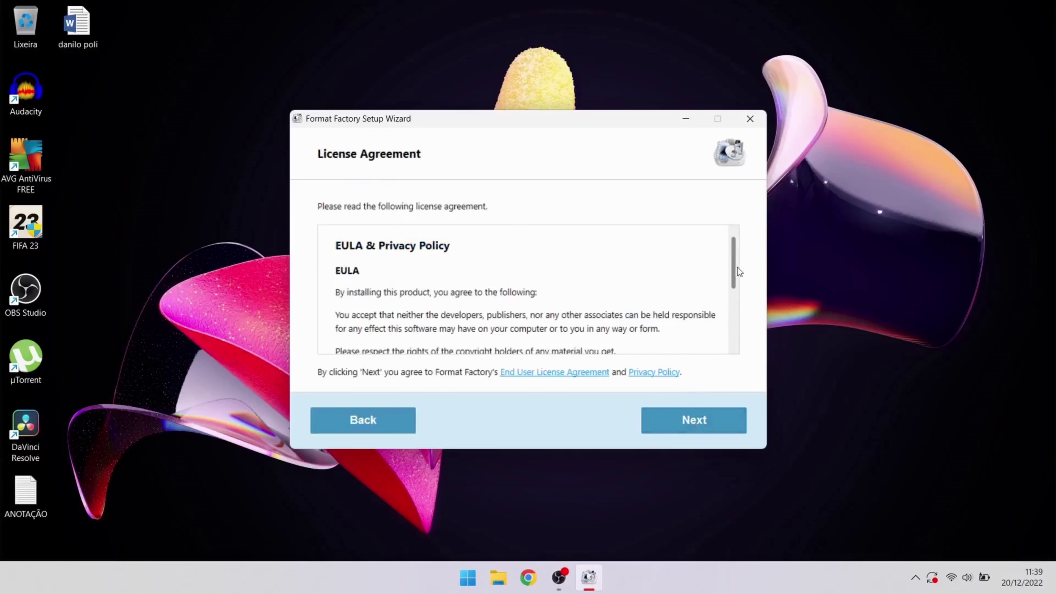
{"action": "scroll", "coordinate": [738, 270], "scroll_direction": "down", "scroll_amount": 5}
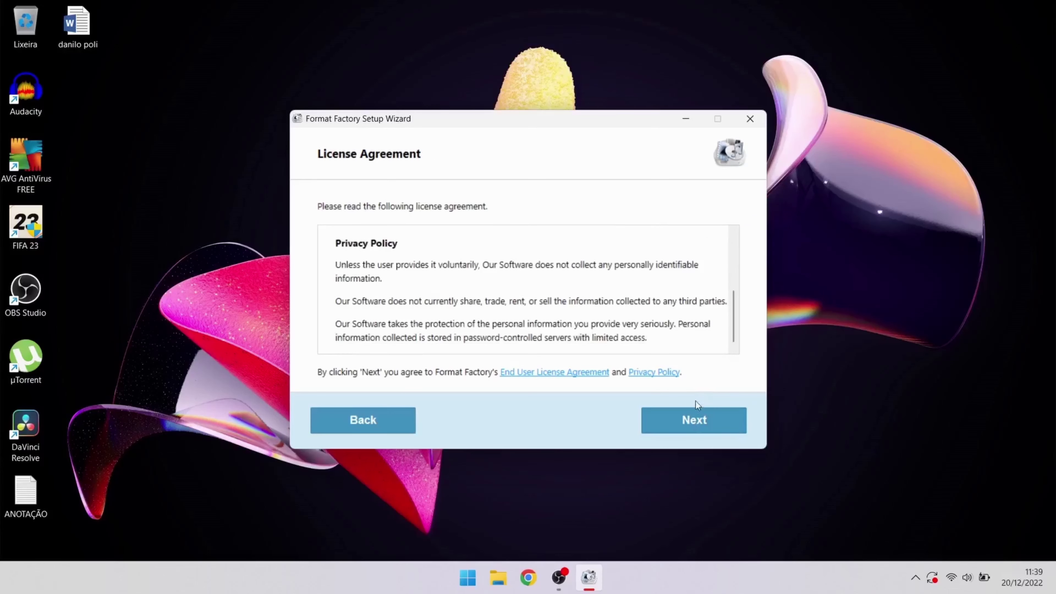
{"action": "left_click", "coordinate": [691, 422]}
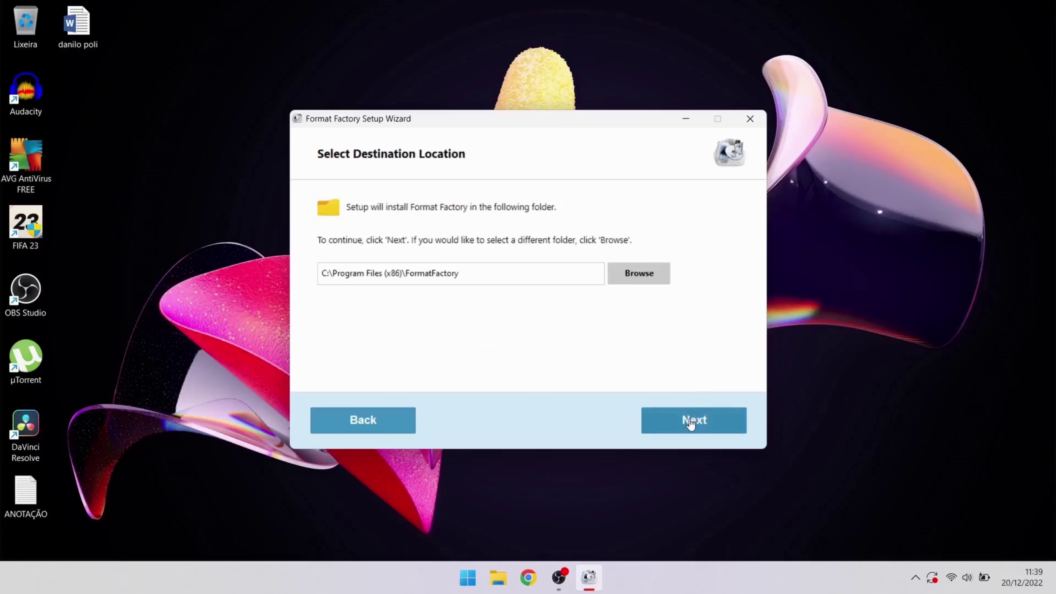
{"action": "left_click", "coordinate": [690, 422]}
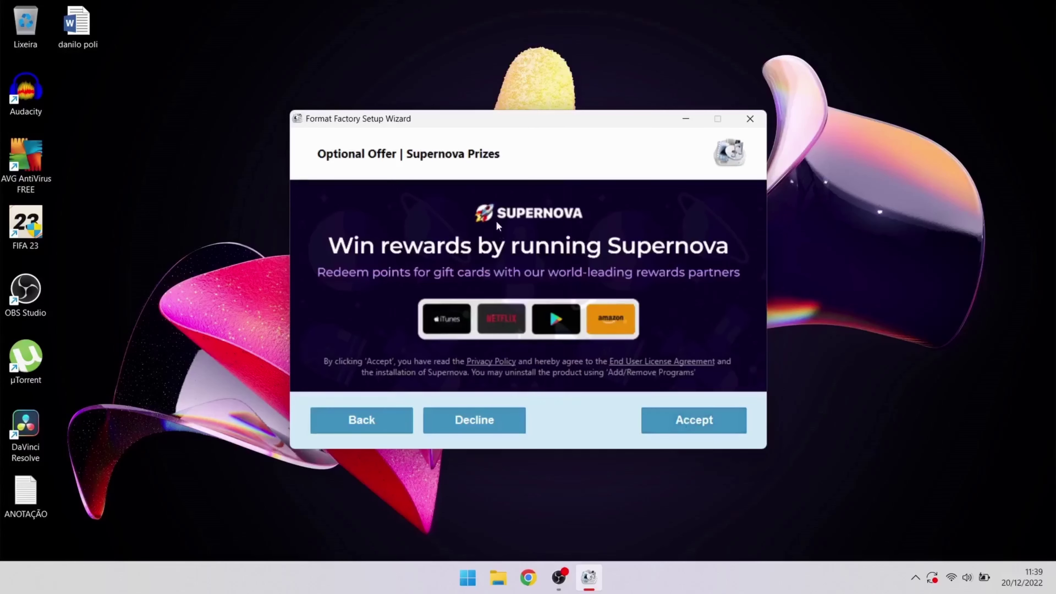
Step: Decline the optional Supernova, McAfee WebAdvisor and Opera offers in the setup wizard
{"action": "left_click", "coordinate": [483, 428]}
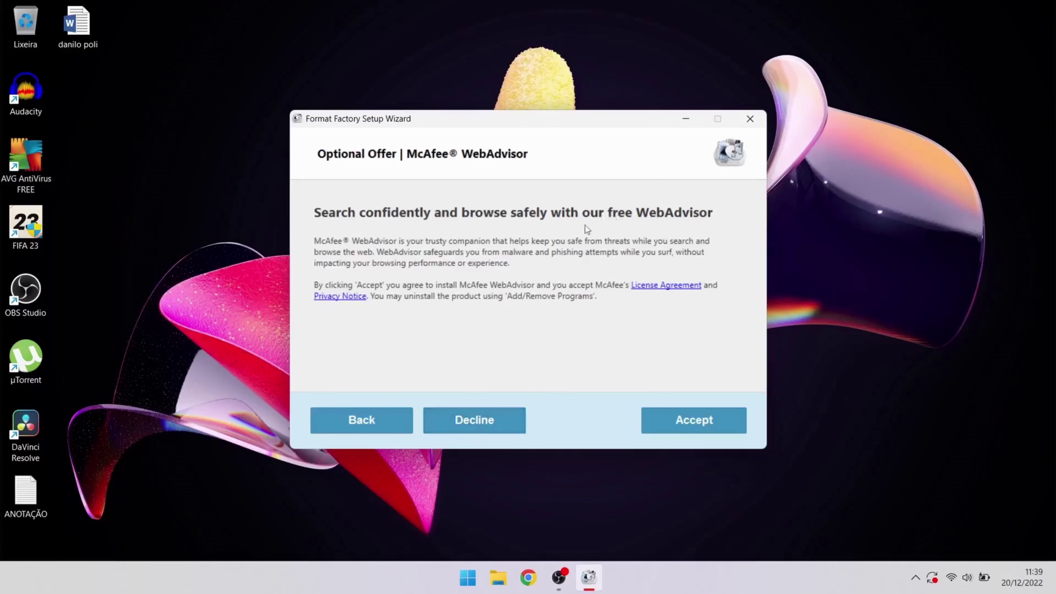
{"action": "left_click", "coordinate": [491, 419]}
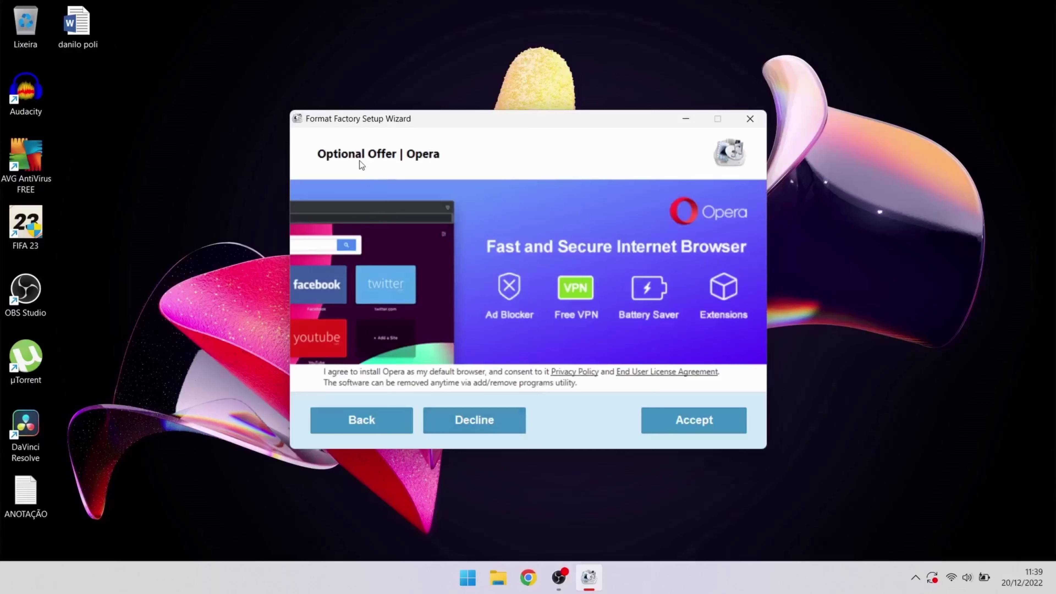
{"action": "left_click", "coordinate": [493, 419]}
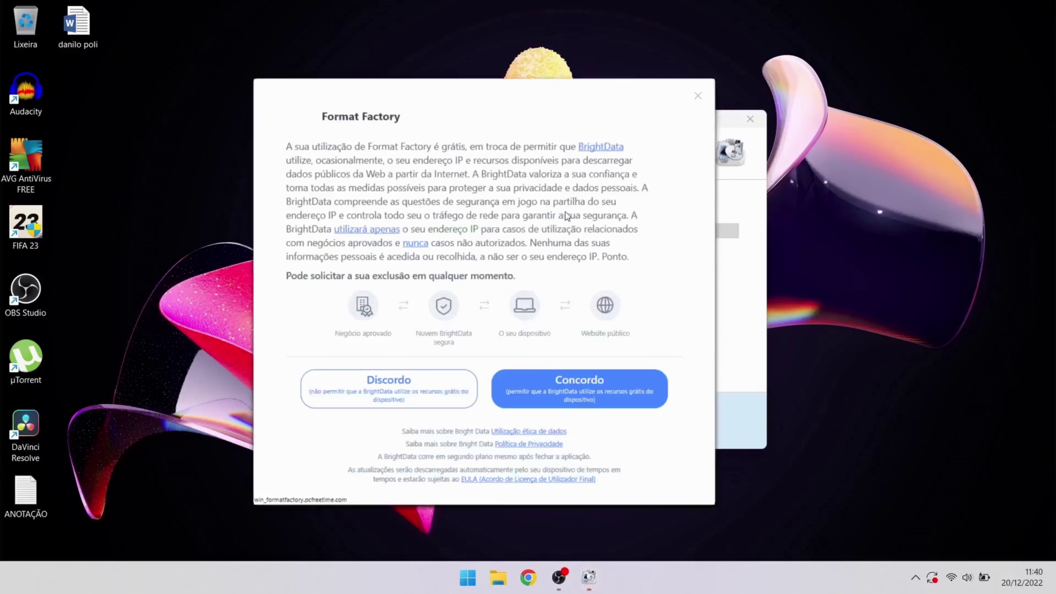
Step: Agree to the BrightData terms and finish the setup with Format Factory set to launch
{"action": "left_click", "coordinate": [591, 394]}
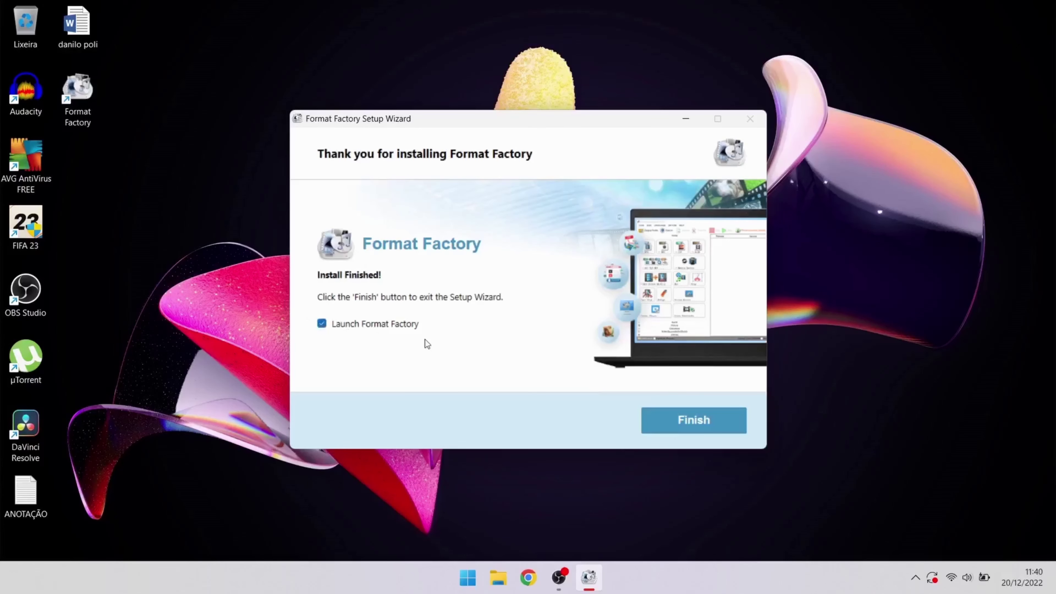
{"action": "left_click", "coordinate": [671, 421]}
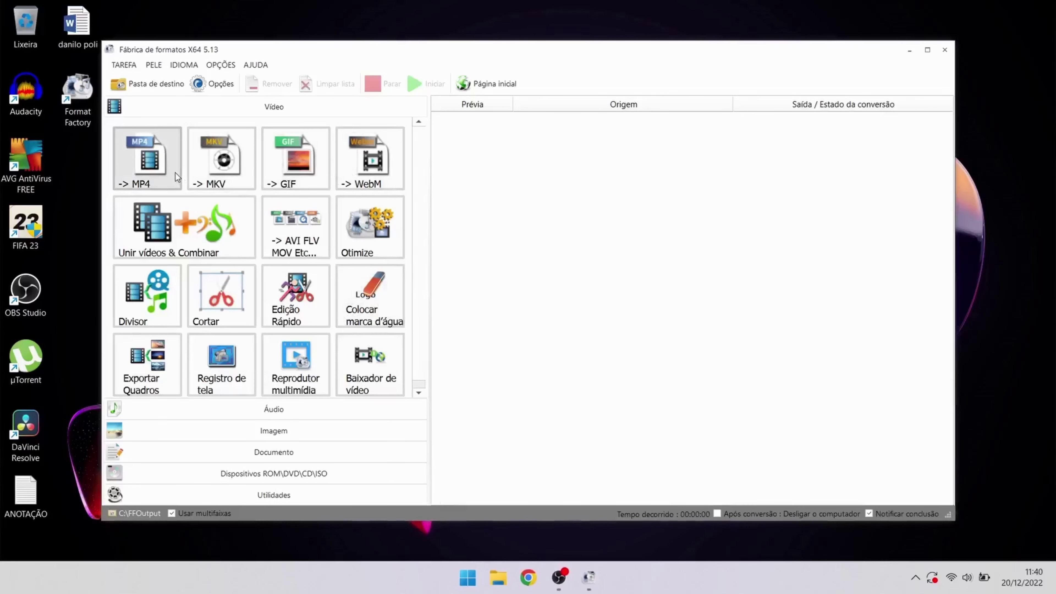
Step: View the MP4 video conversion window and close it without adding any files
{"action": "left_click", "coordinate": [155, 157]}
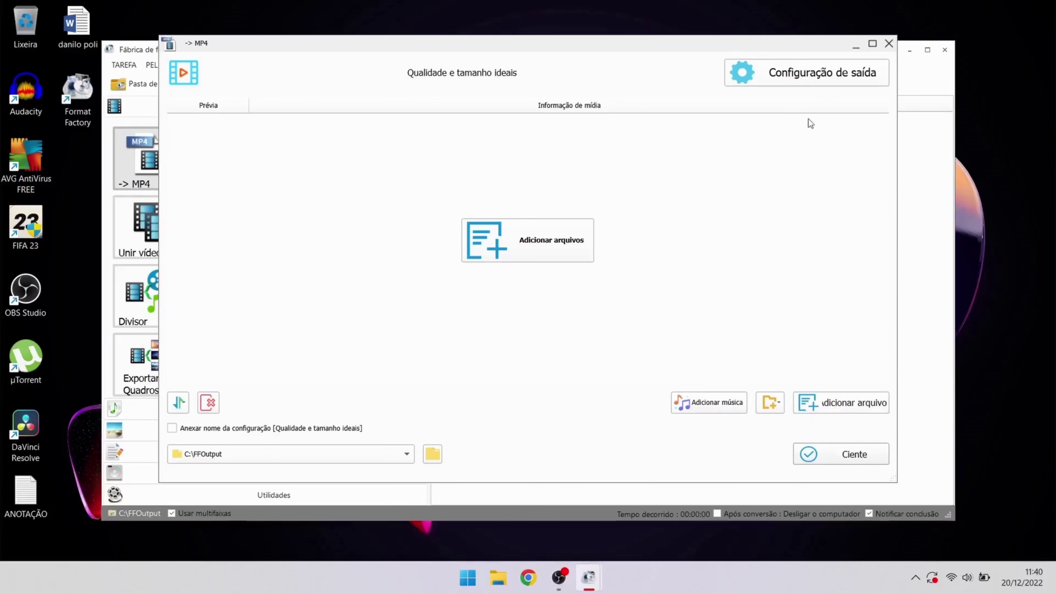
{"action": "left_click", "coordinate": [889, 46]}
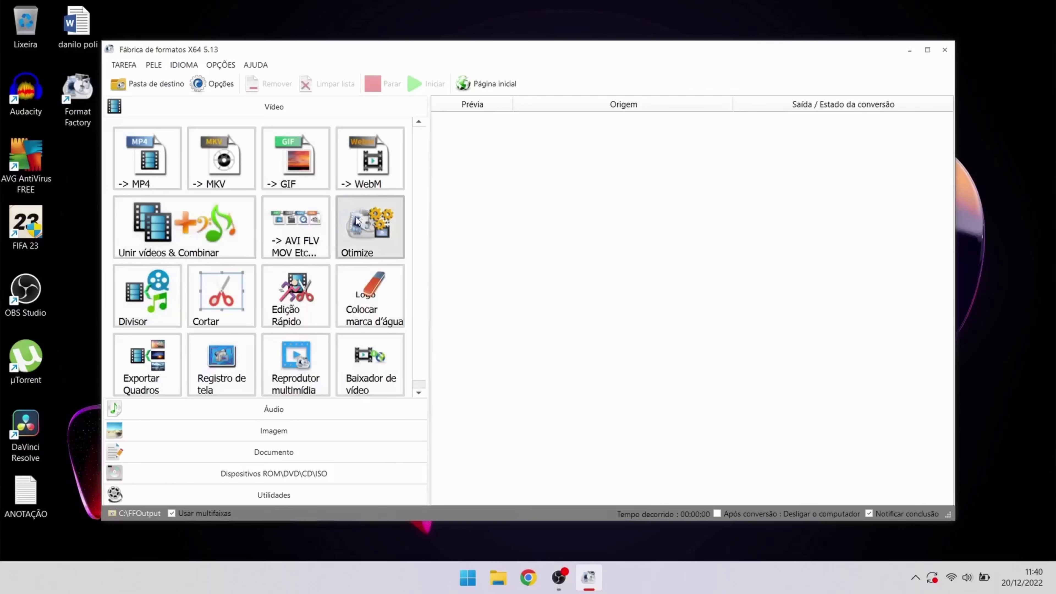
Step: Set the output folder in the Format Factory options to the desktop (Área de Trabalho) and apply the change
{"action": "left_click", "coordinate": [214, 88]}
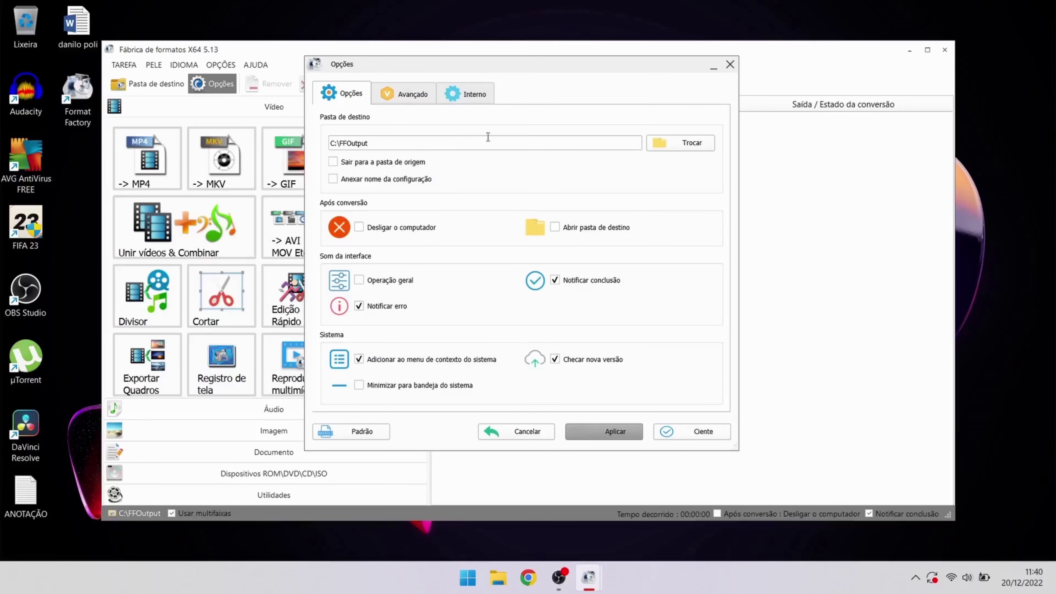
{"action": "left_click", "coordinate": [657, 146]}
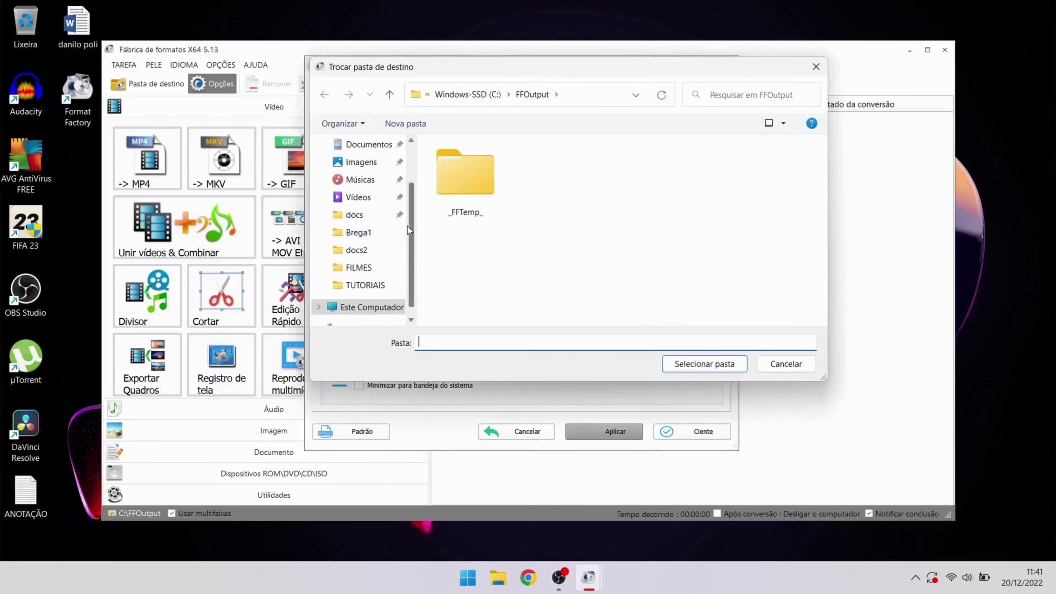
{"action": "left_click_drag", "start_coordinate": [408, 227], "coordinate": [410, 156]}
{"action": "left_click", "coordinate": [370, 166]}
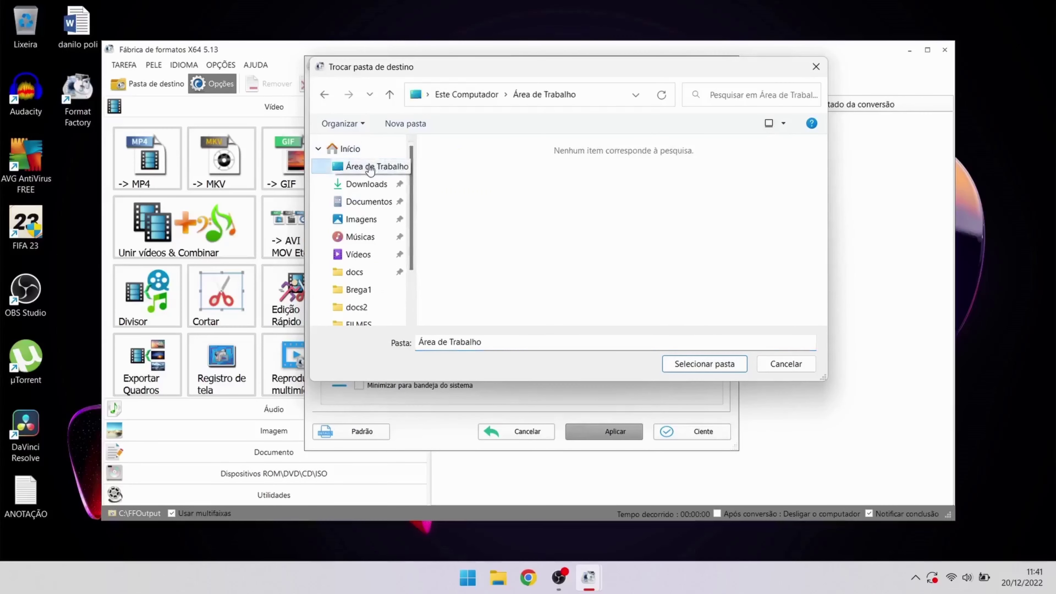
{"action": "left_click", "coordinate": [706, 360]}
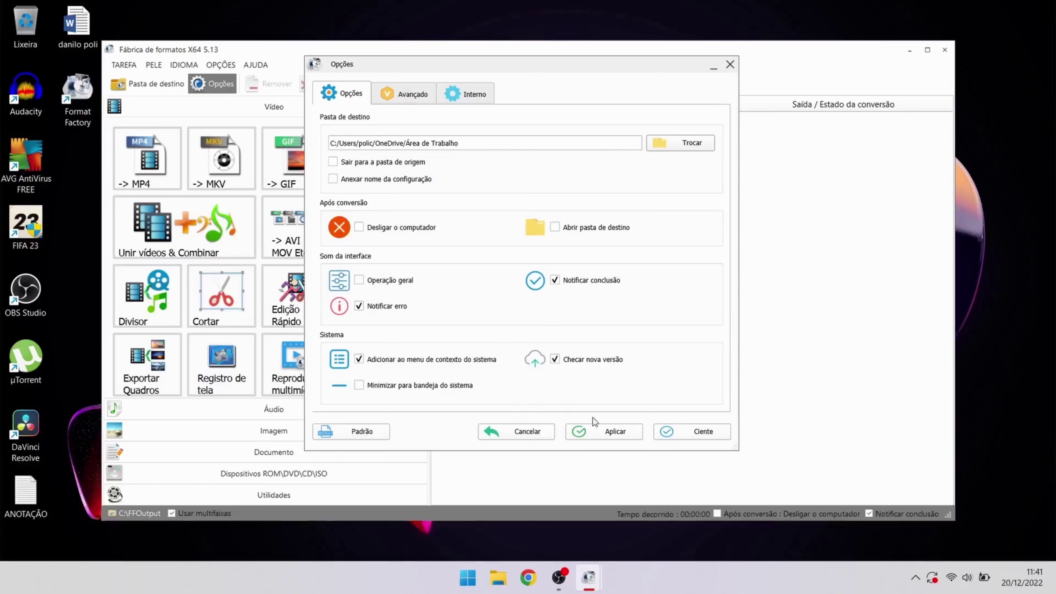
{"action": "left_click", "coordinate": [605, 432]}
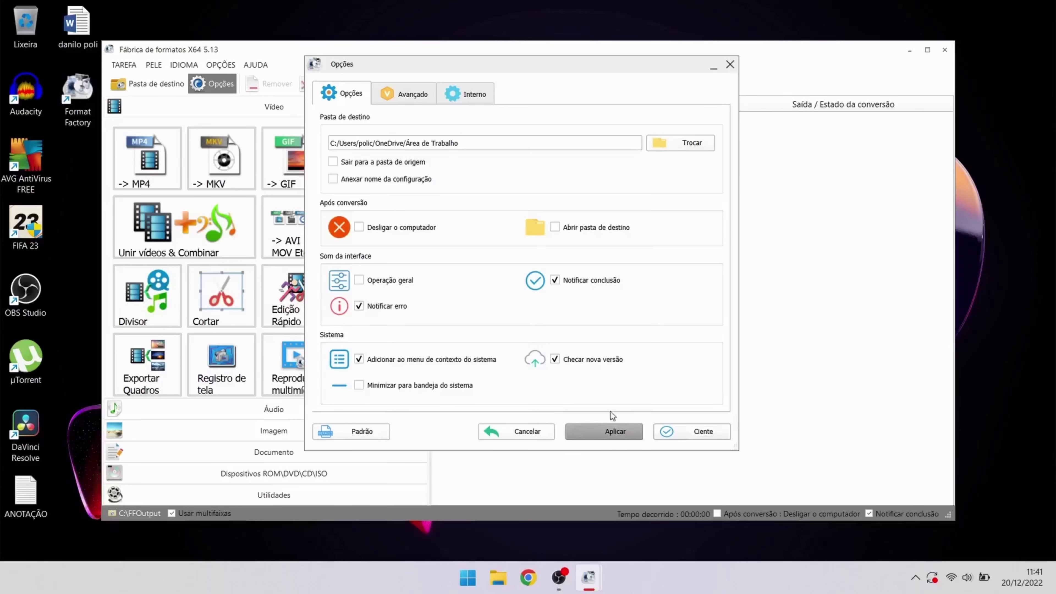
{"action": "left_click", "coordinate": [703, 431]}
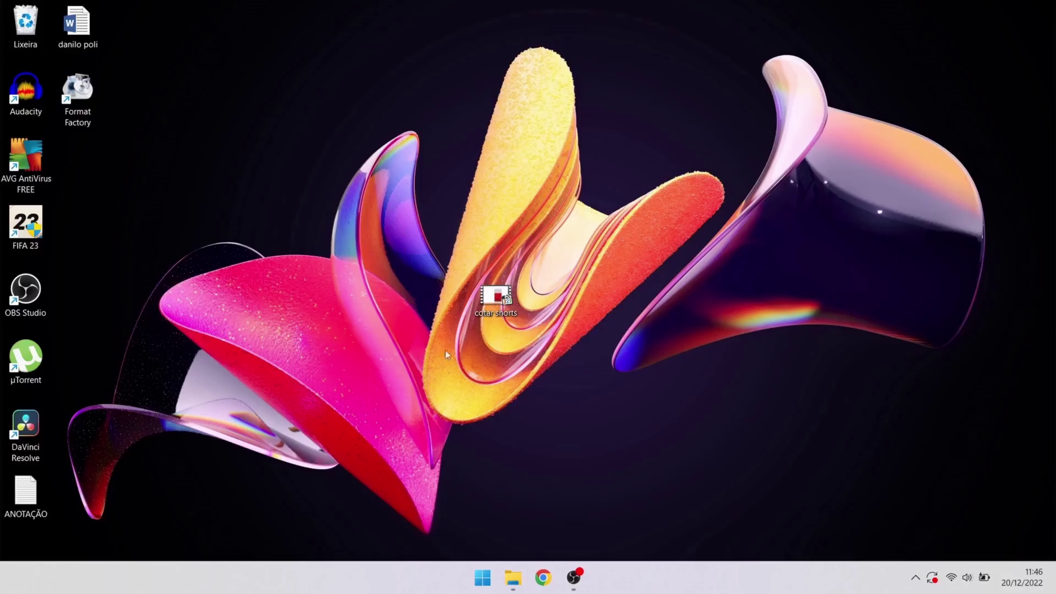
Step: Open the desktop video "cotar shorts" with FormatFactory
{"action": "right_click", "coordinate": [500, 315]}
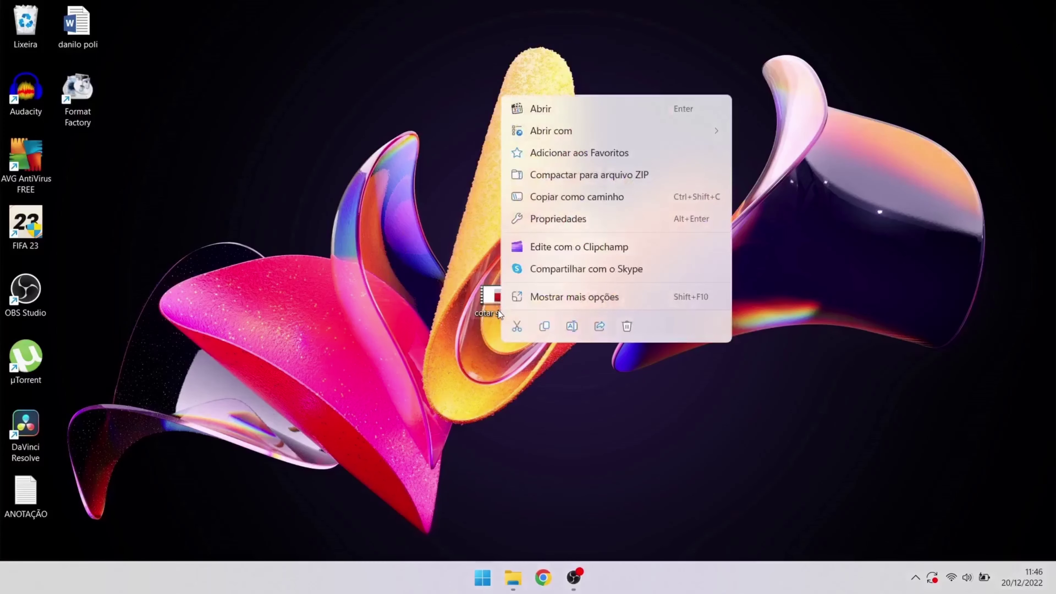
{"action": "left_click", "coordinate": [574, 298]}
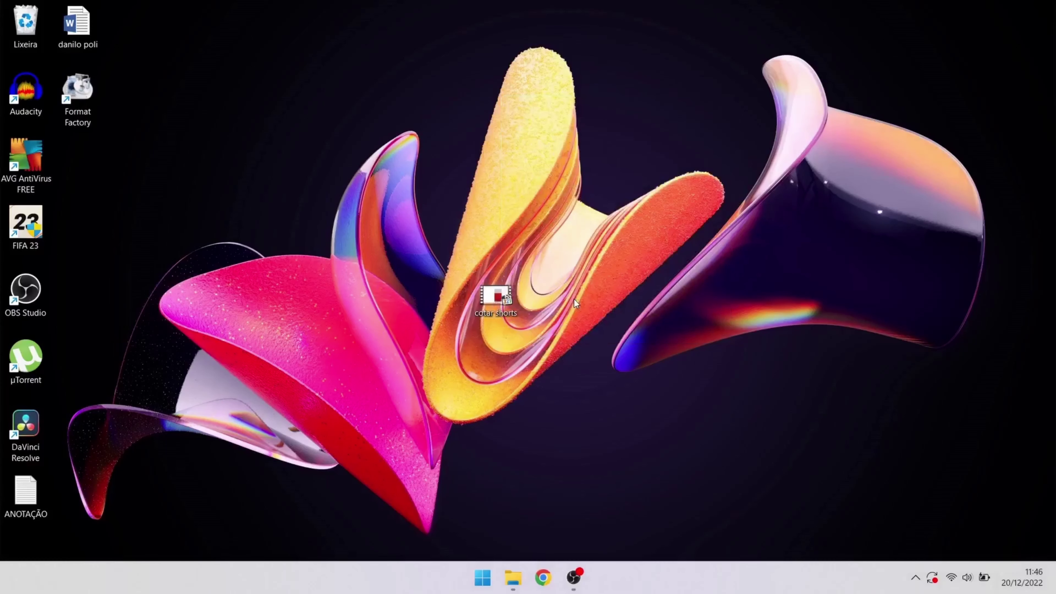
{"action": "mouse_move", "coordinate": [811, 279]}
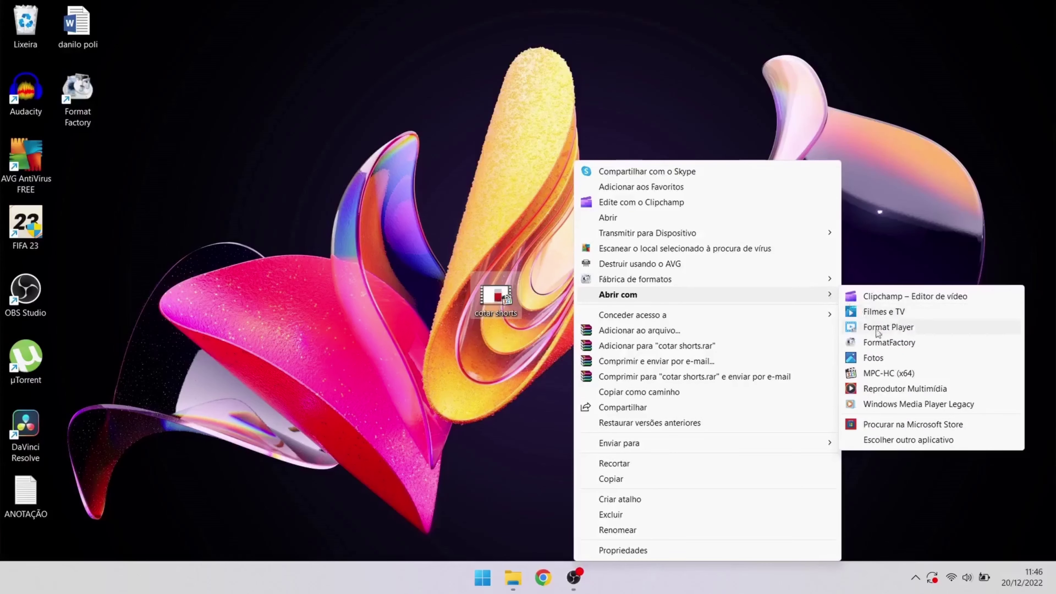
{"action": "left_click", "coordinate": [887, 344]}
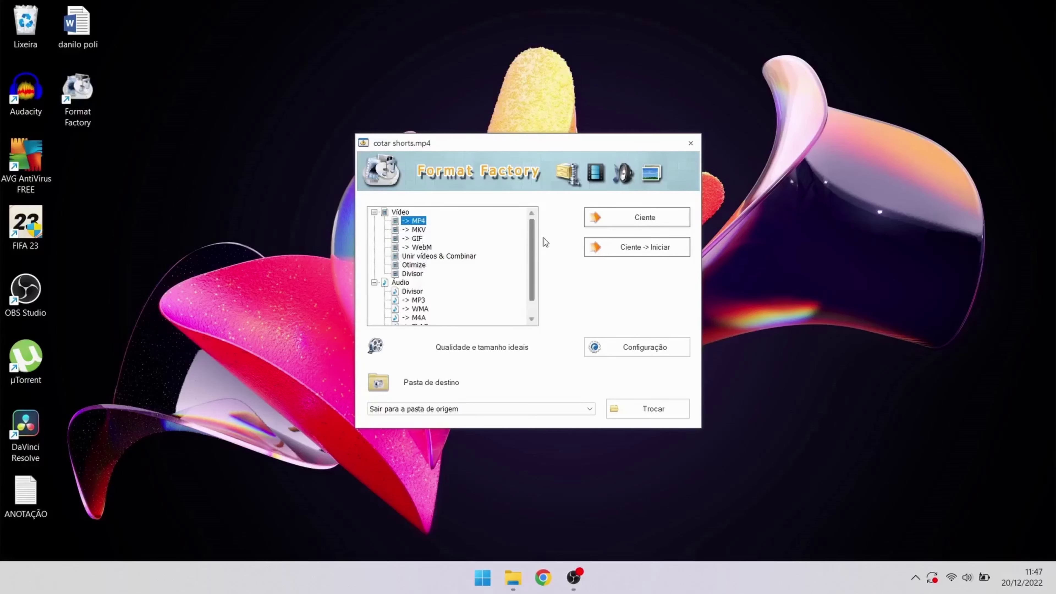
Step: Convert the video to MP3 audio in its source folder and close Format Factory once the conversion is done
{"action": "scroll", "coordinate": [527, 254], "scroll_direction": "down", "scroll_amount": 2}
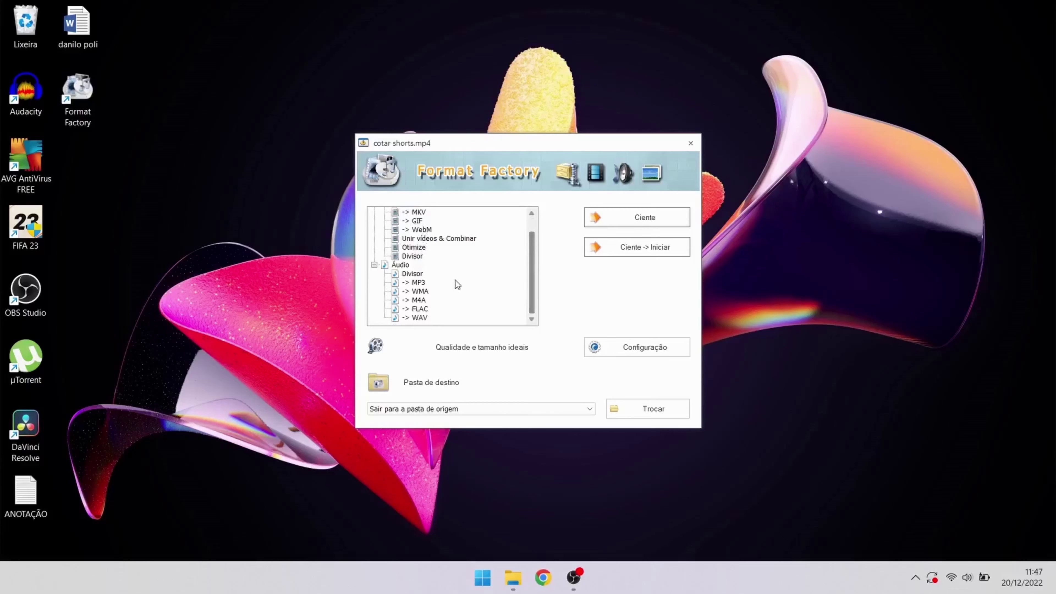
{"action": "left_click", "coordinate": [420, 283]}
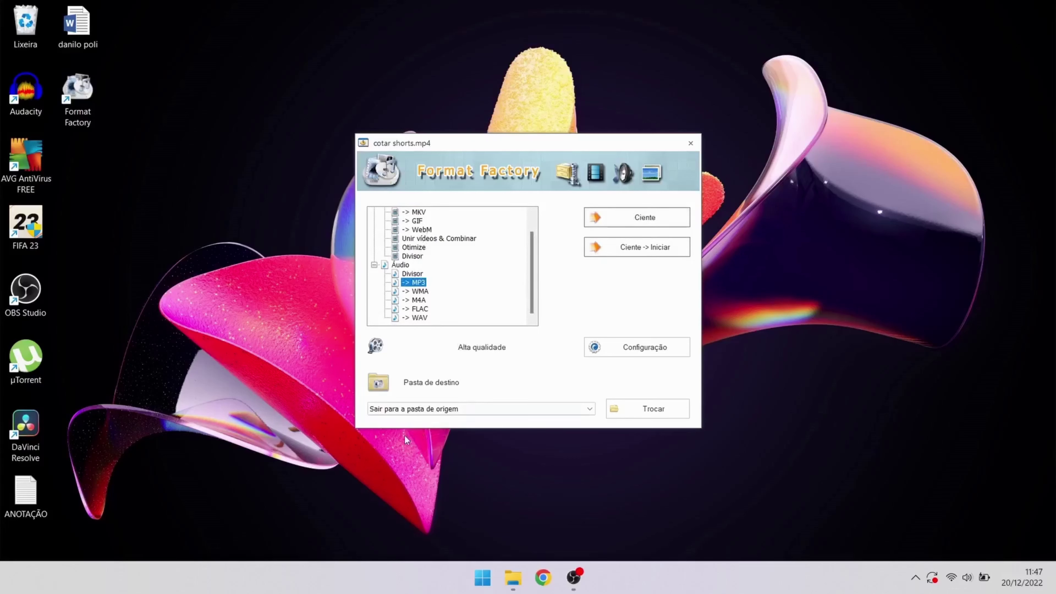
{"action": "left_click", "coordinate": [617, 212]}
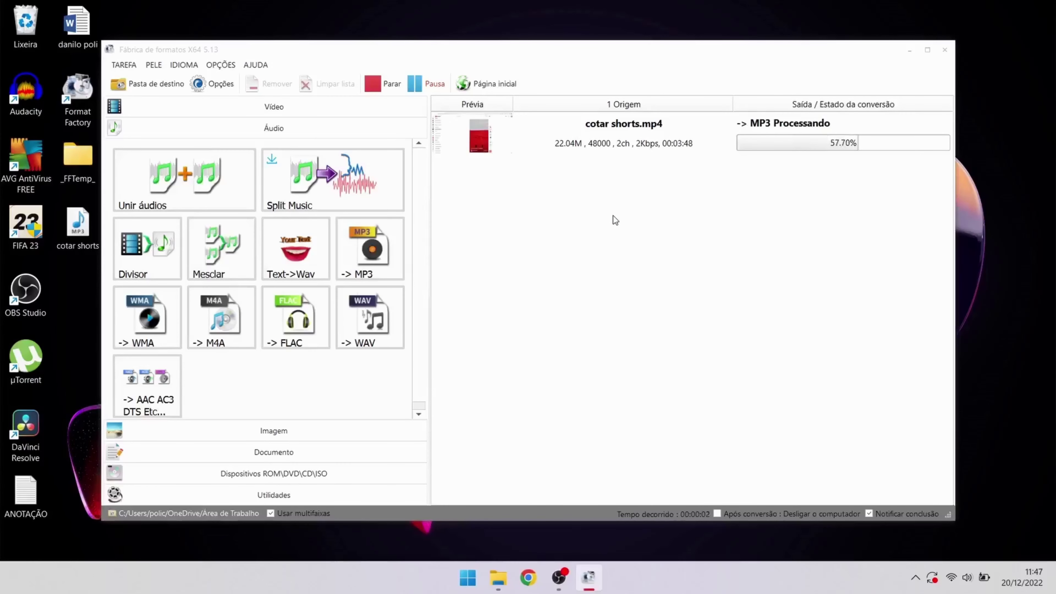
{"action": "key", "text": "alt+F4"}
Step: Mute the system sound and move the converted MP3 file on the desktop to just below the original video
{"action": "key", "text": "XF86AudioMute"}
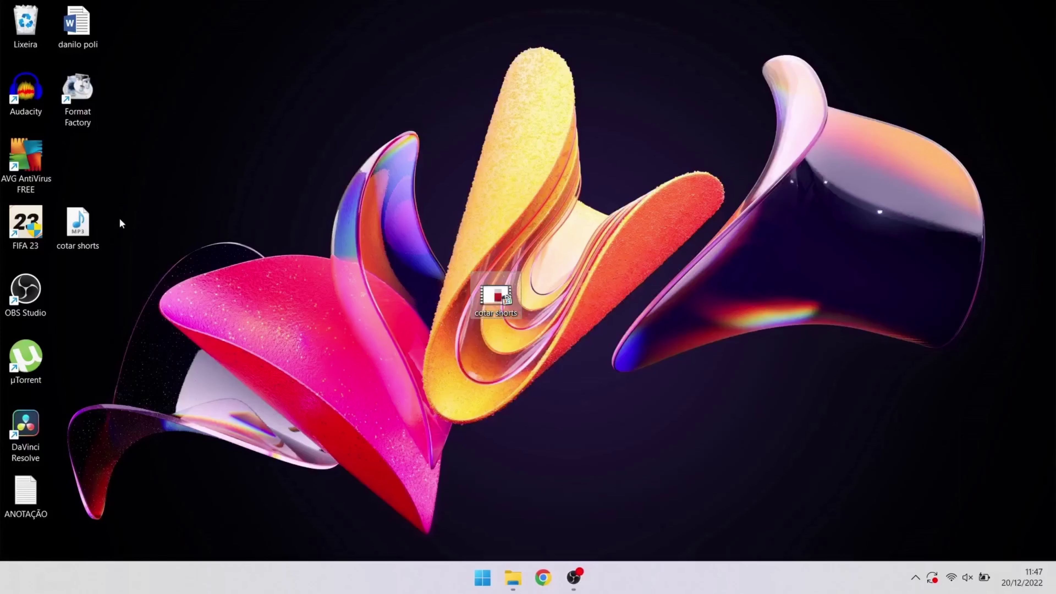
{"action": "left_click_drag", "start_coordinate": [77, 223], "coordinate": [552, 351]}
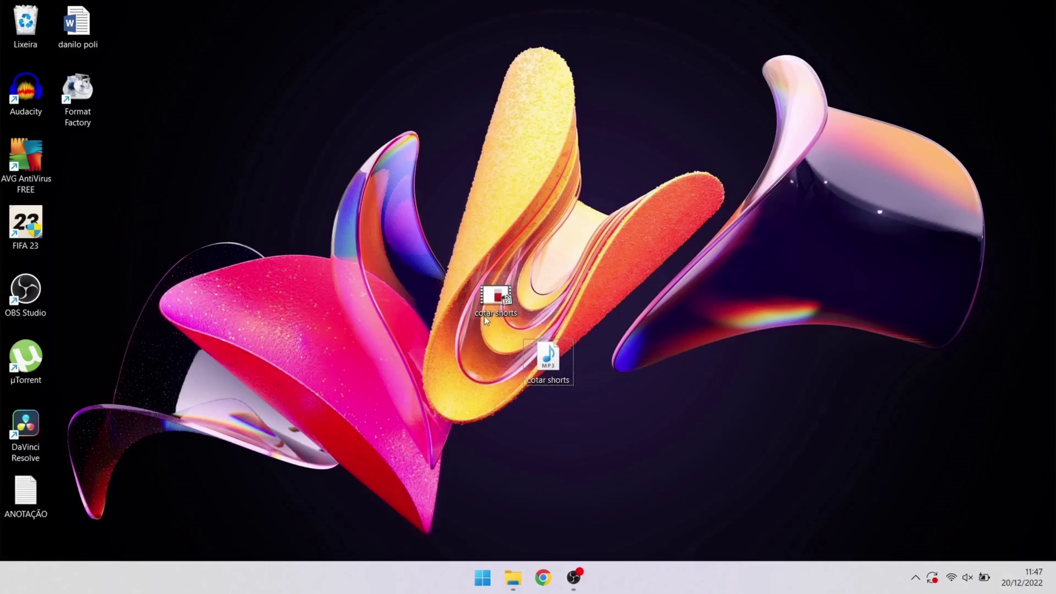
Step: Choose another app for opening the desktop video "cotar shorts", expand the list of applications and browse for one on this PC
{"action": "right_click", "coordinate": [485, 308]}
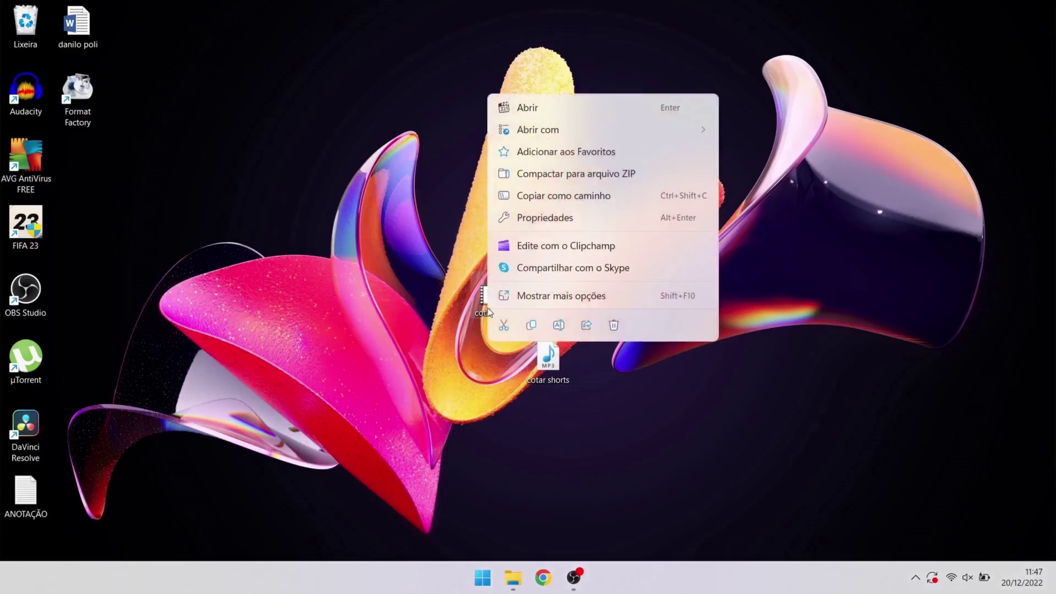
{"action": "left_click", "coordinate": [548, 295]}
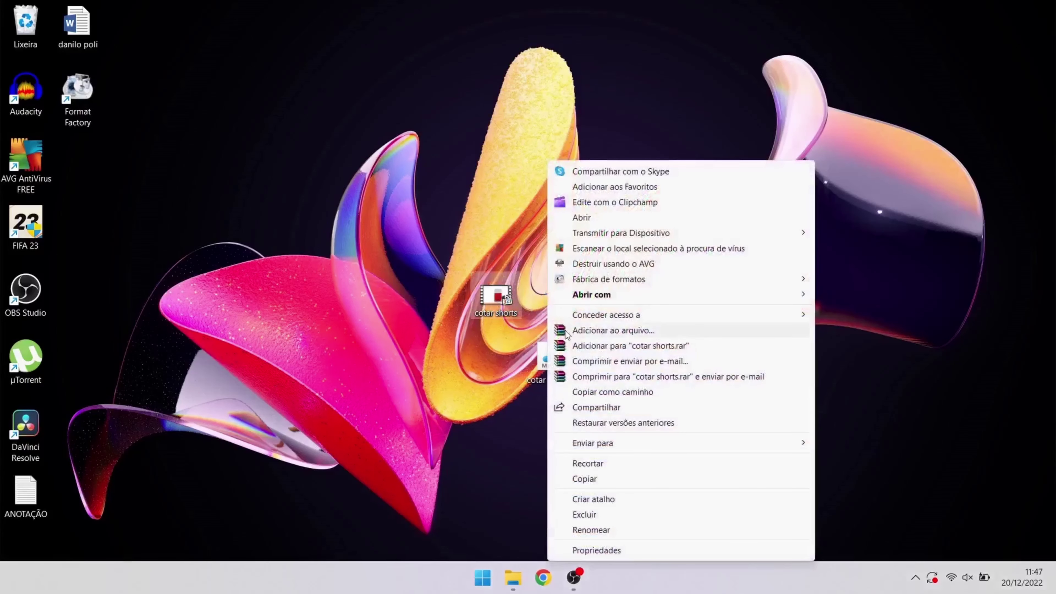
{"action": "mouse_move", "coordinate": [638, 294]}
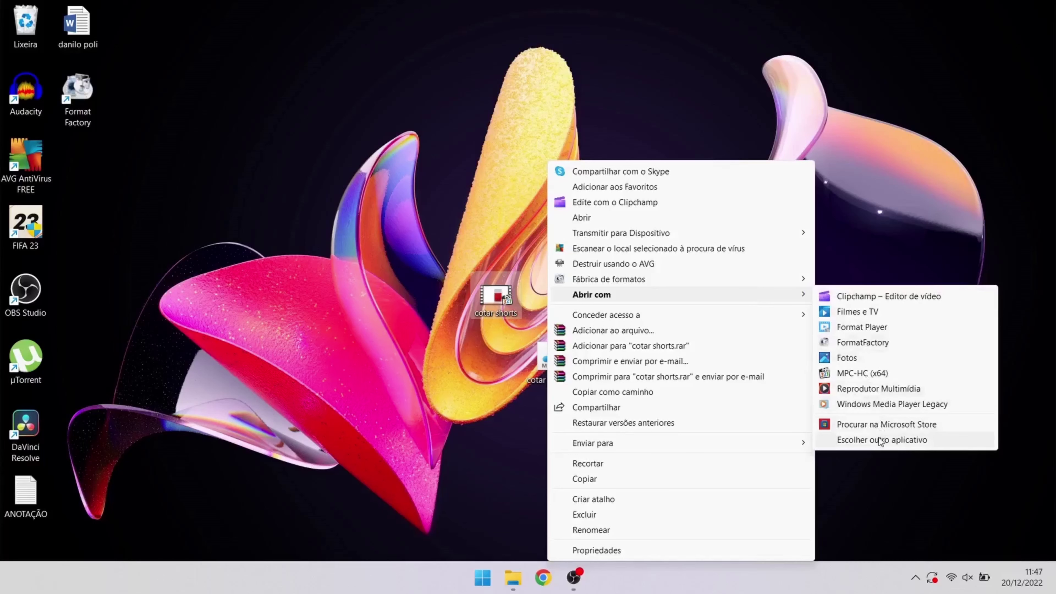
{"action": "left_click", "coordinate": [880, 438]}
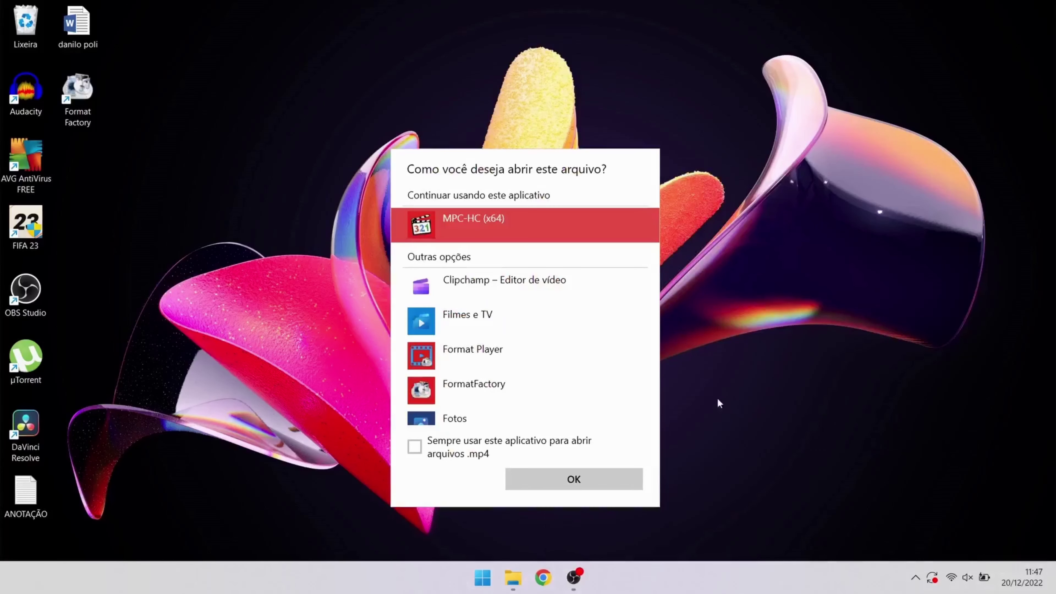
{"action": "left_click_drag", "start_coordinate": [653, 253], "coordinate": [648, 356]}
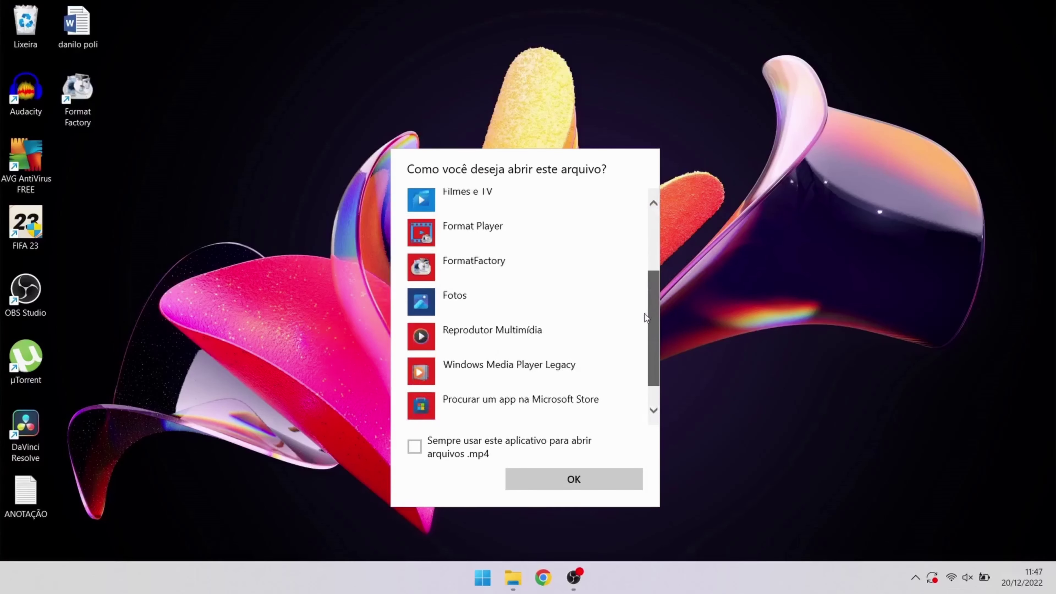
{"action": "left_click_drag", "start_coordinate": [644, 314], "coordinate": [648, 356]}
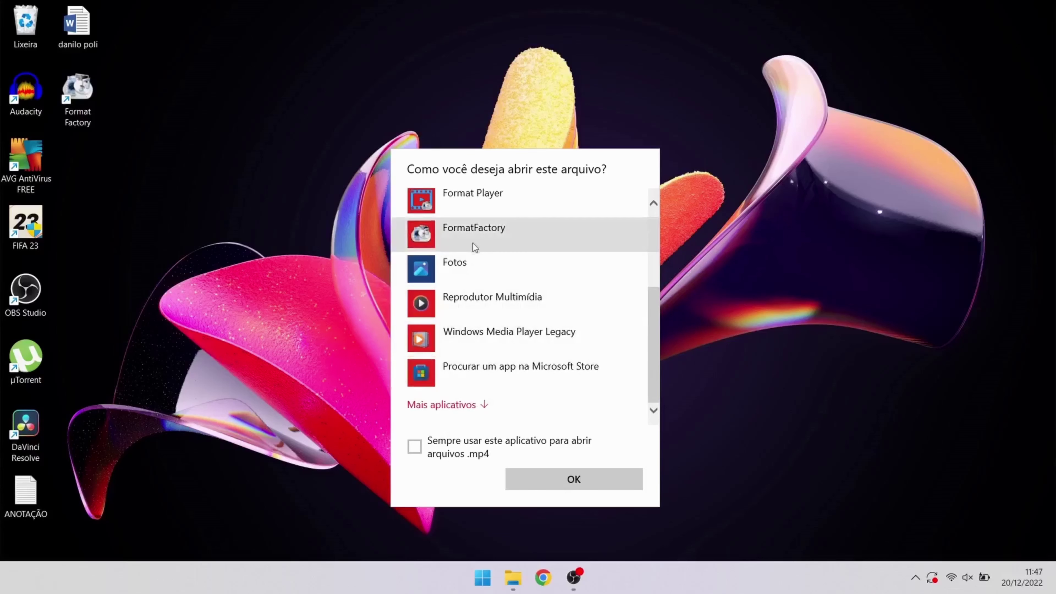
{"action": "left_click", "coordinate": [450, 404]}
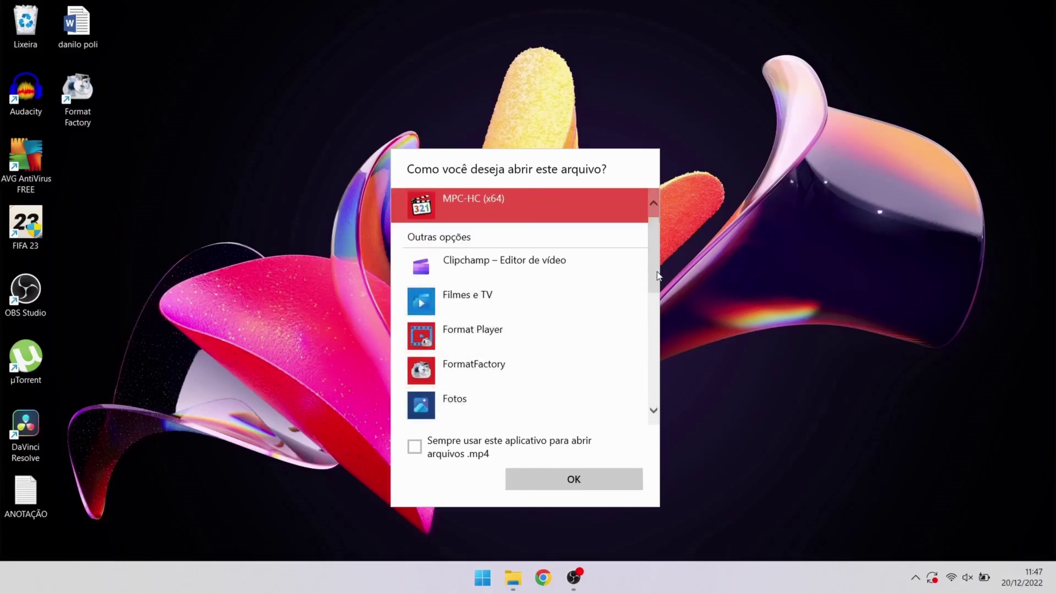
{"action": "left_click_drag", "start_coordinate": [655, 275], "coordinate": [648, 392]}
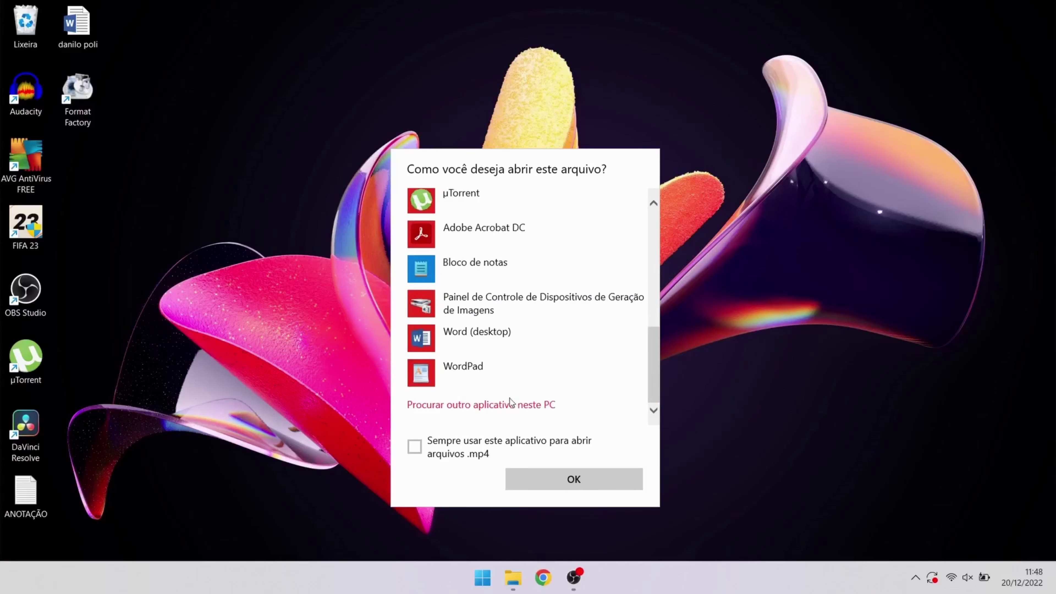
{"action": "left_click", "coordinate": [513, 405]}
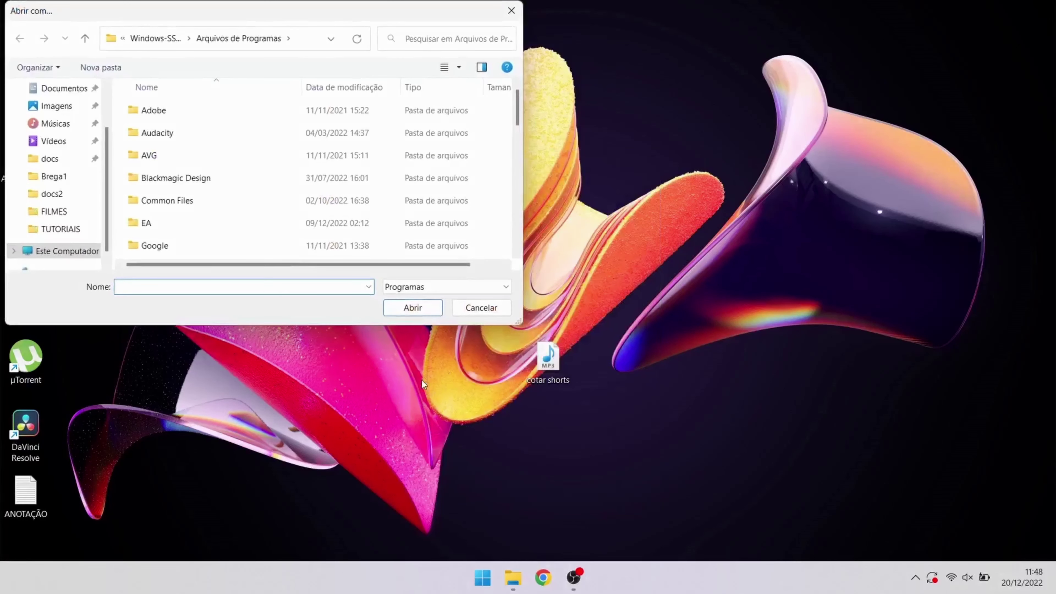
Step: Select the Format Factory shortcut in the desktop folder (Área de Trabalho) and open the video with it
{"action": "type", "text": "fomar"}
{"action": "scroll", "coordinate": [108, 133], "scroll_direction": "up", "scroll_amount": 2}
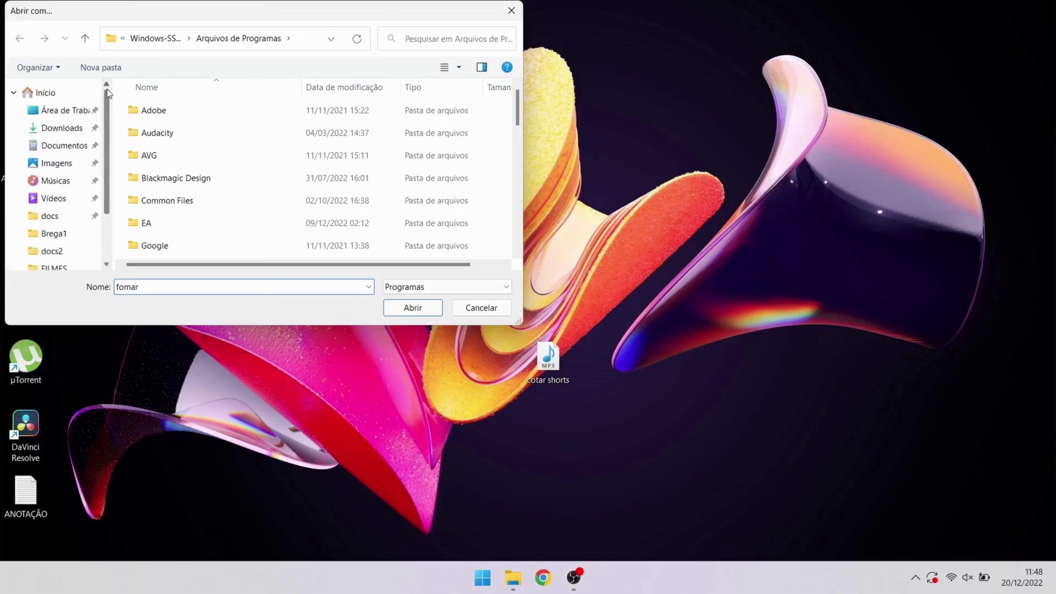
{"action": "left_click", "coordinate": [67, 110]}
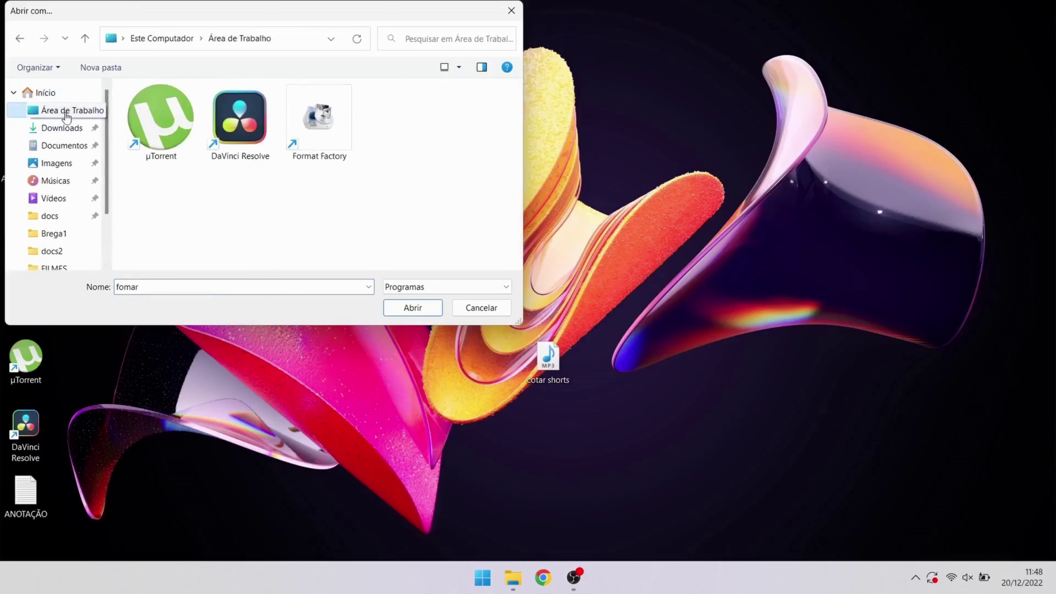
{"action": "left_click", "coordinate": [287, 114]}
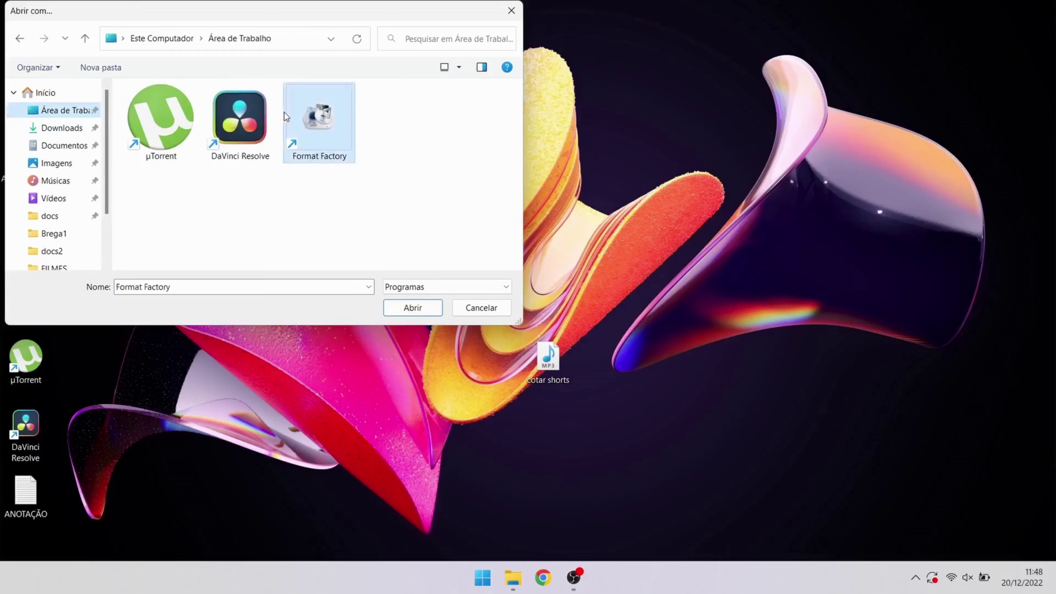
{"action": "left_click", "coordinate": [422, 312]}
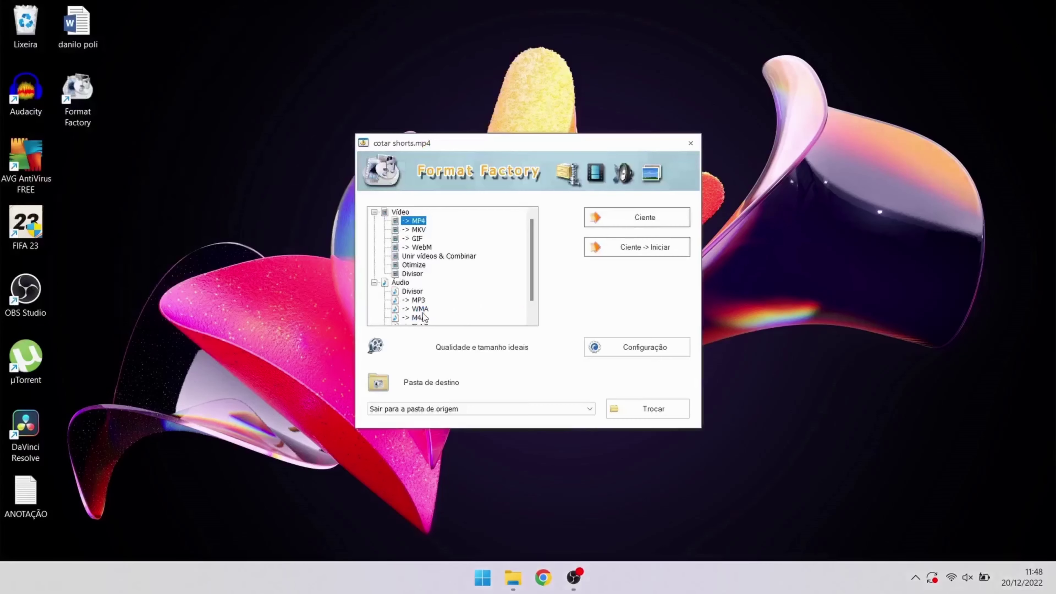